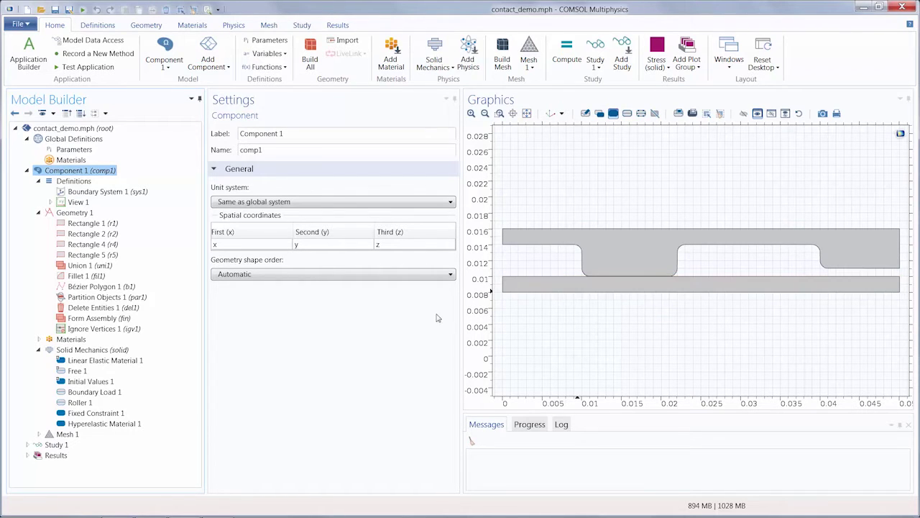
- Show Boundary Load 1, with pressure p applied to top boundary 7
left_click(94, 392)
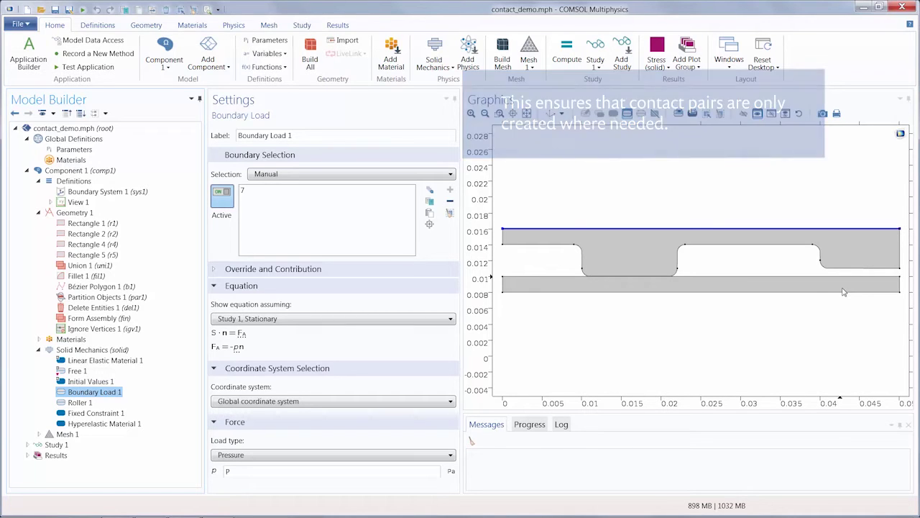
- Build the geometry through Union 1, merging r2, r4 and r5, and view the Form Assembly settings
right_click(106, 265)
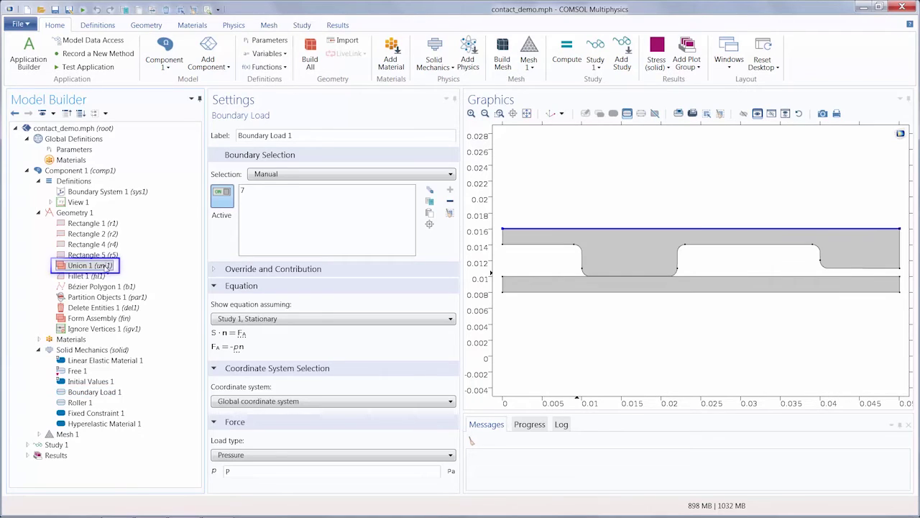
left_click(148, 288)
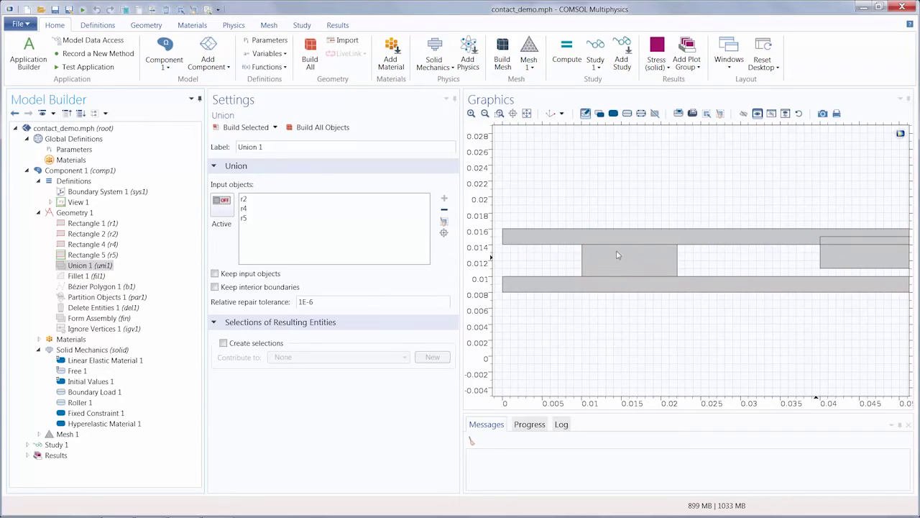
left_click(249, 131)
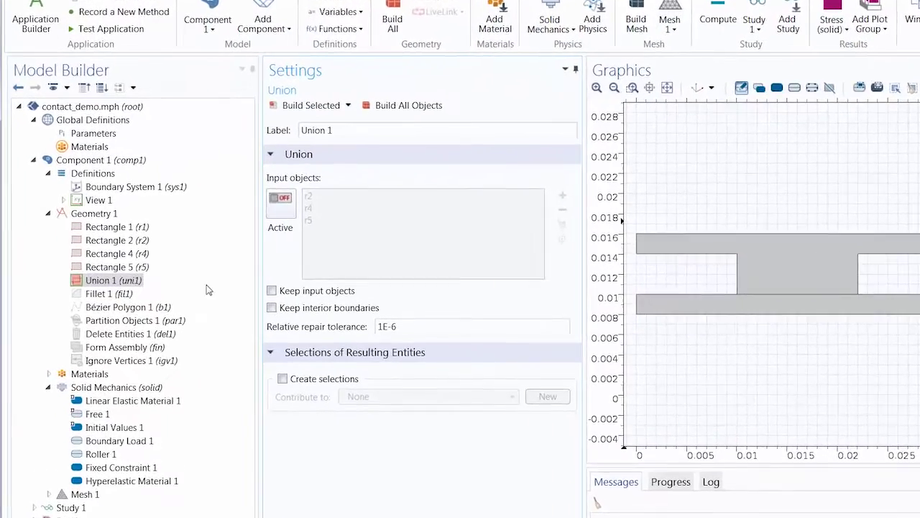
left_click(155, 349)
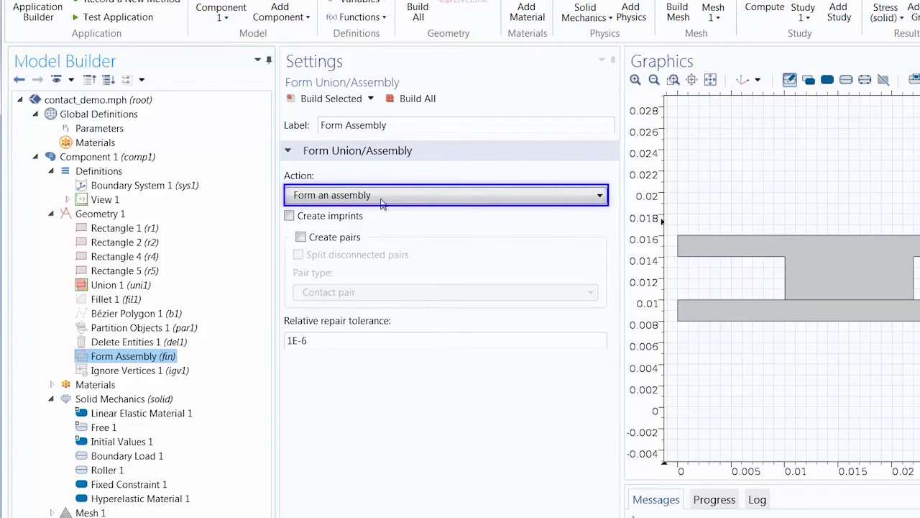
- Enable Create pairs with Contact pair type in Form Assembly and build all, creating Contact Pair 1
left_click(381, 204)
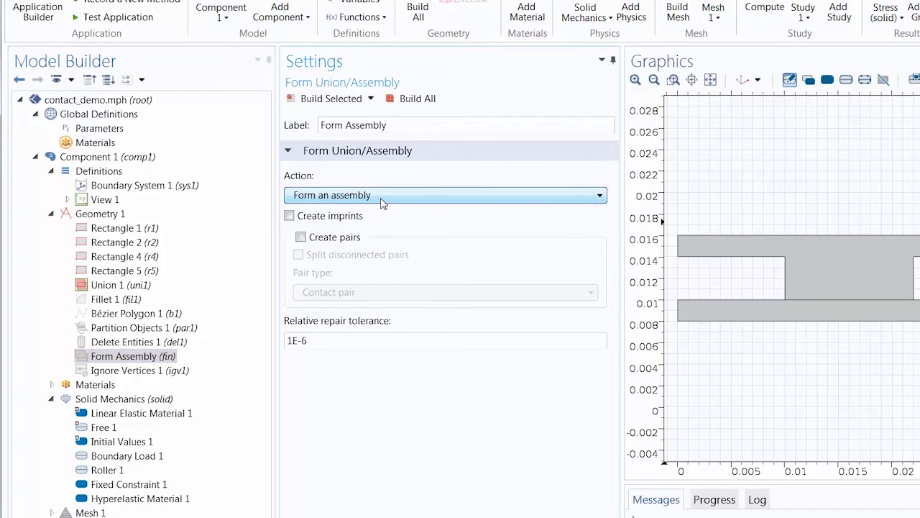
left_click(350, 239)
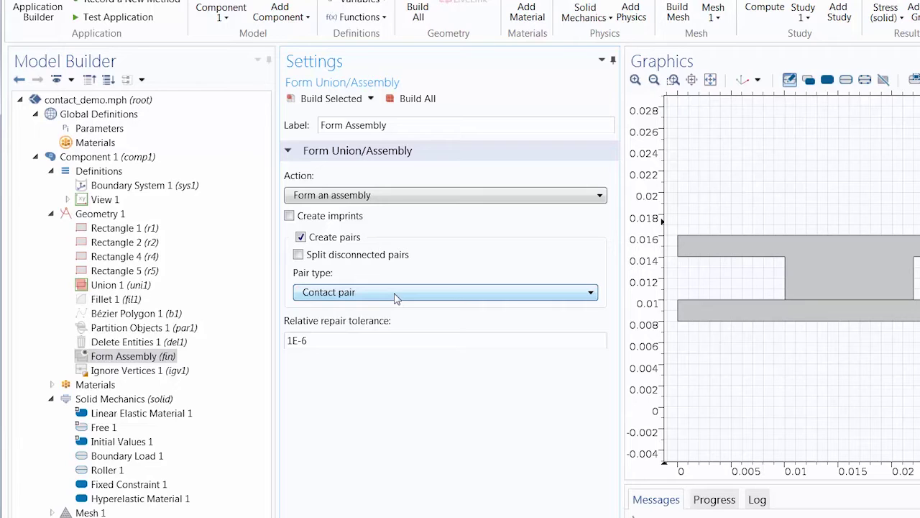
left_click(354, 238)
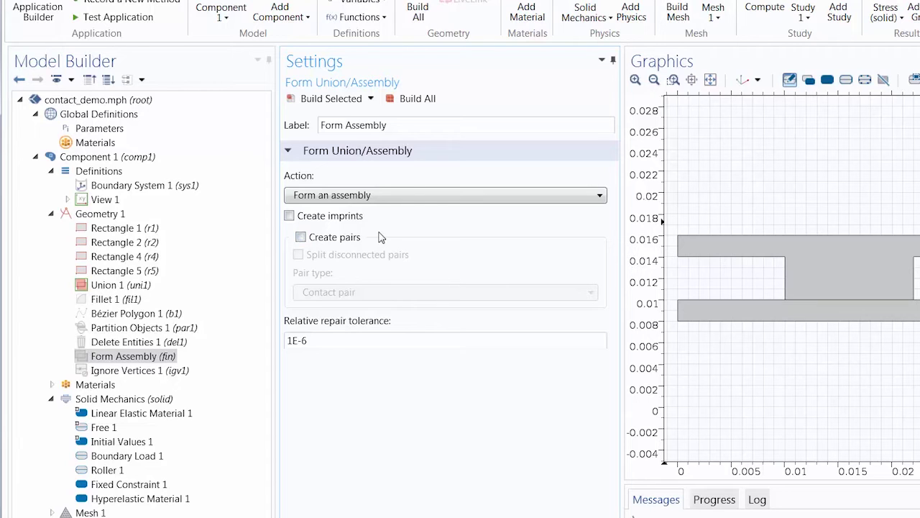
left_click(351, 238)
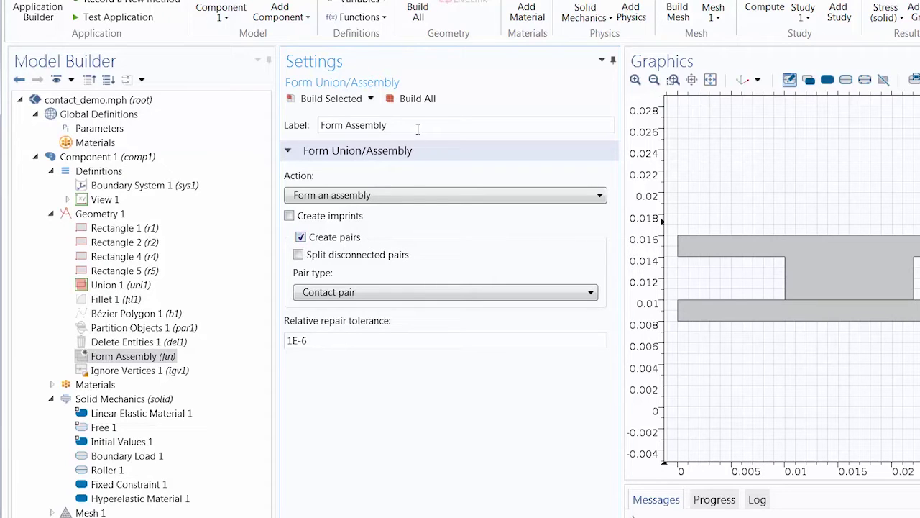
left_click(420, 99)
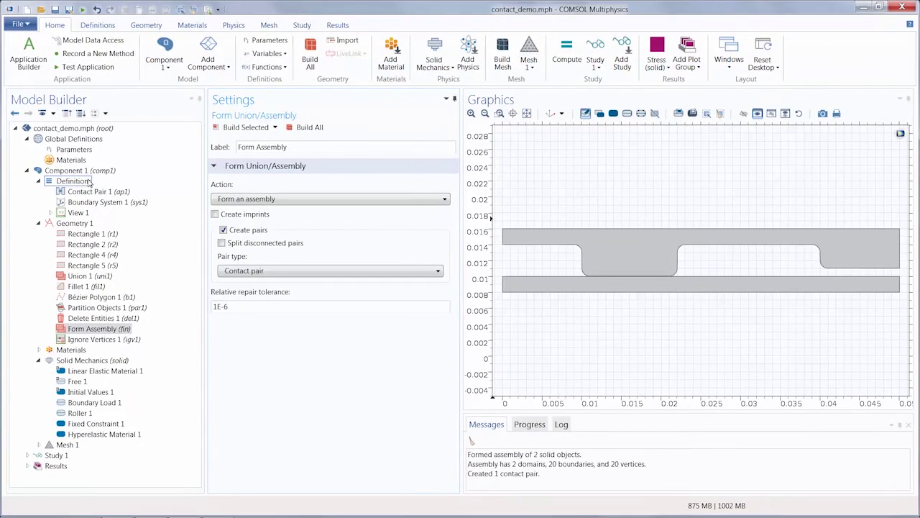
- Inspect Contact Pair 1's source boundary 3 and destination boundary 9, leaving manual selection off
left_click(93, 191)
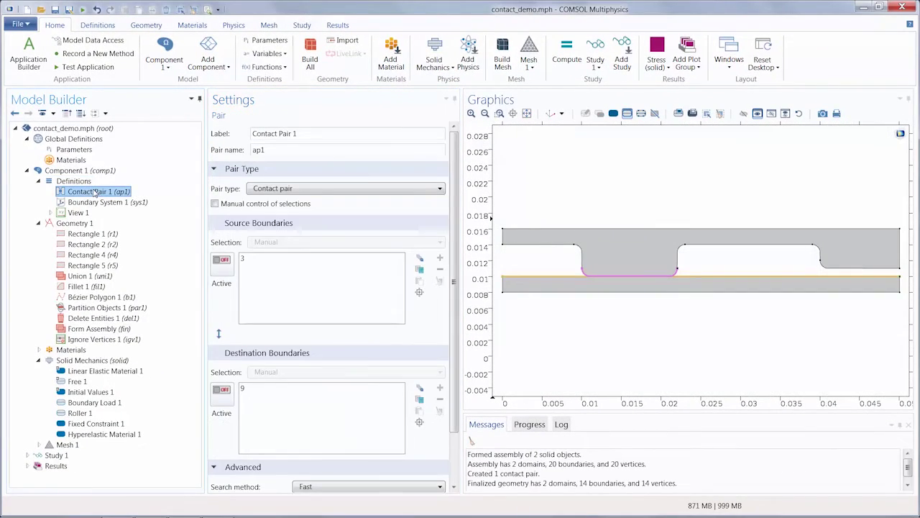
left_click(248, 259)
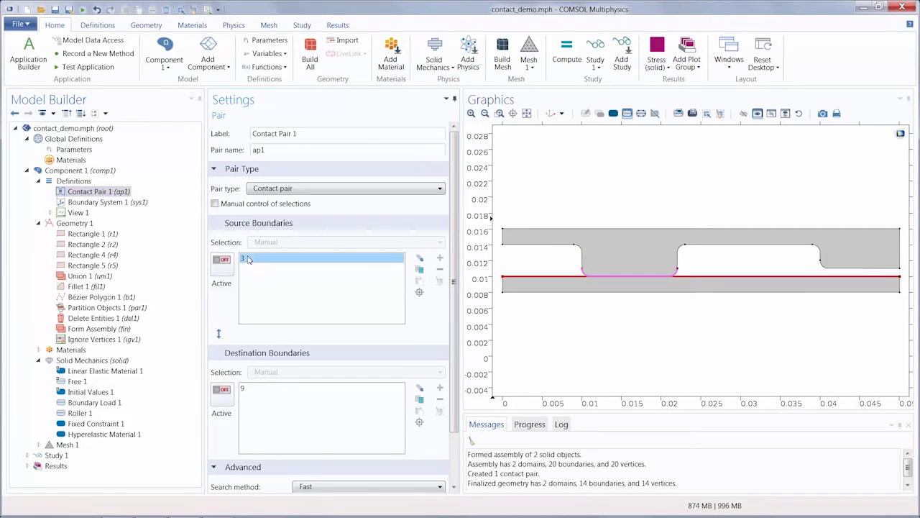
left_click(251, 388)
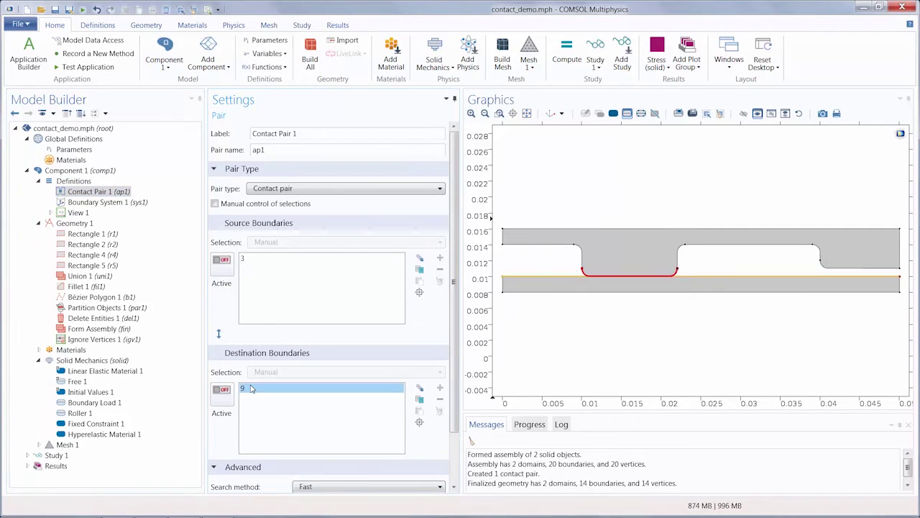
left_click(232, 204)
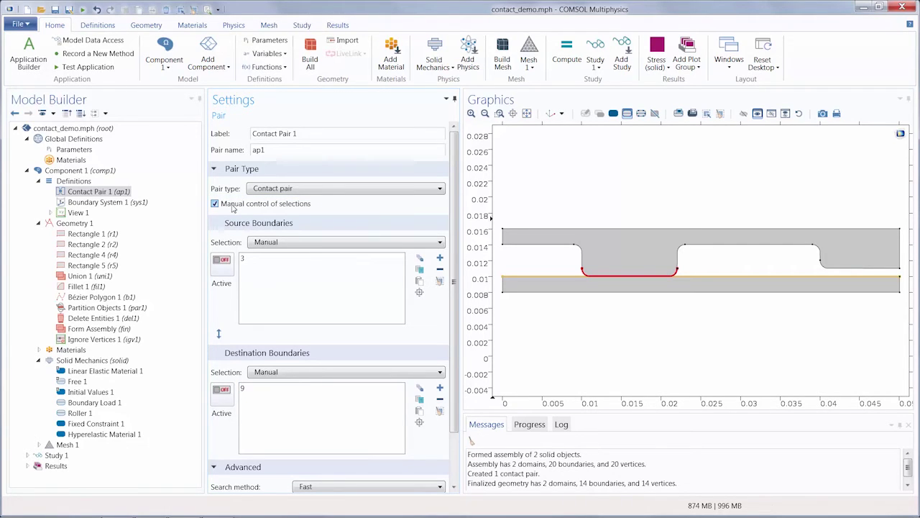
left_click(233, 207)
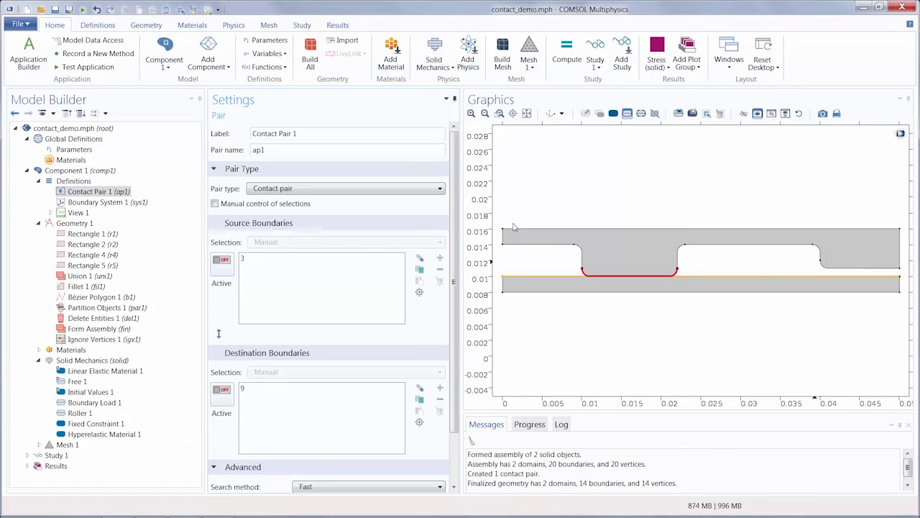
- Add a new Contact Pair from the Definitions Pairs menu
right_click(73, 182)
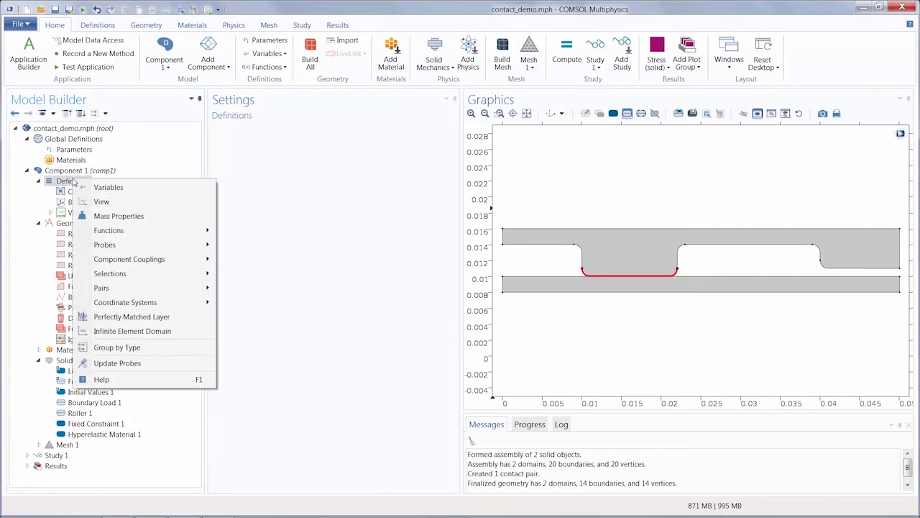
mouse_move(115, 288)
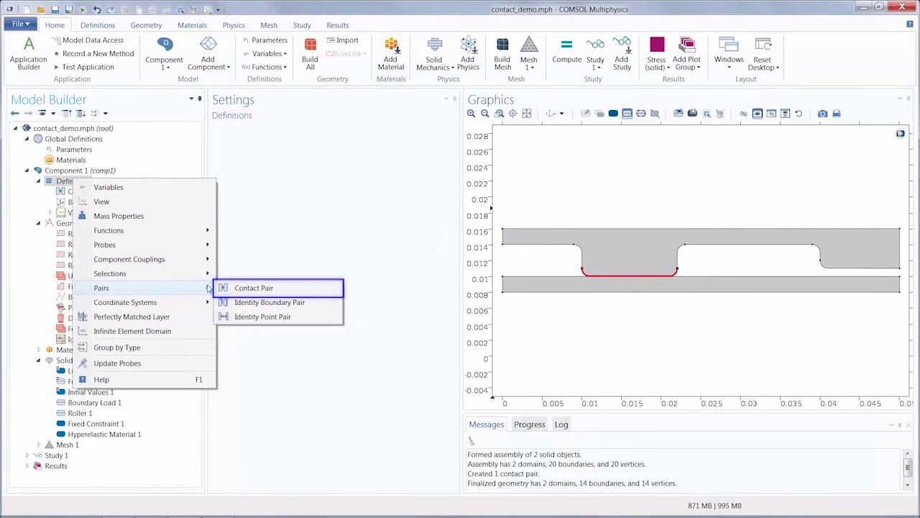
left_click(291, 274)
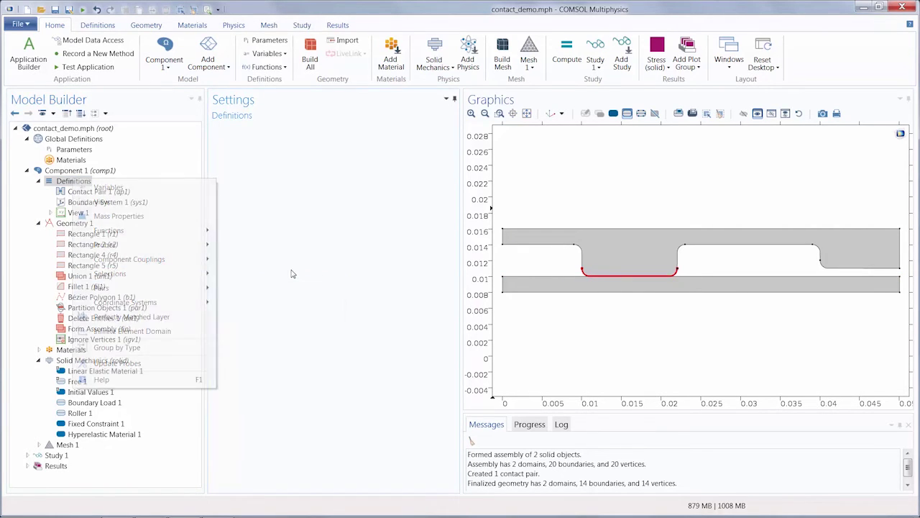
left_click(113, 28)
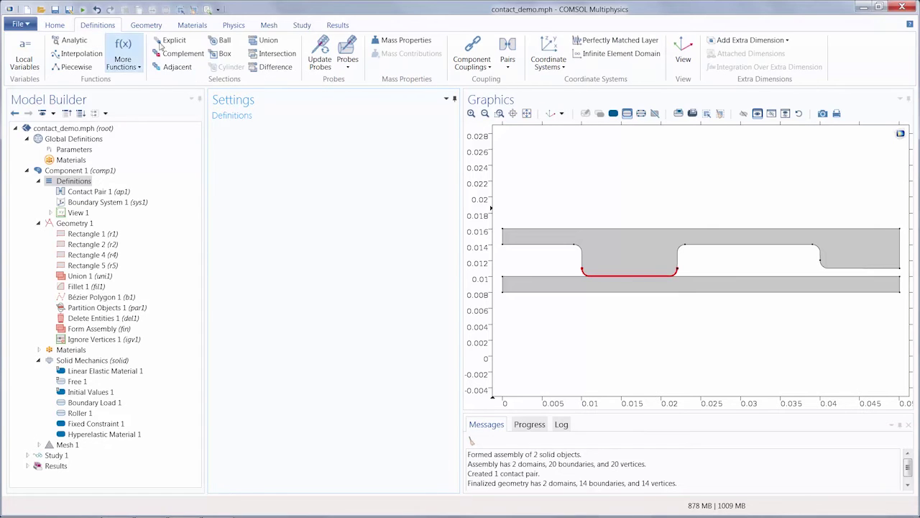
left_click(508, 58)
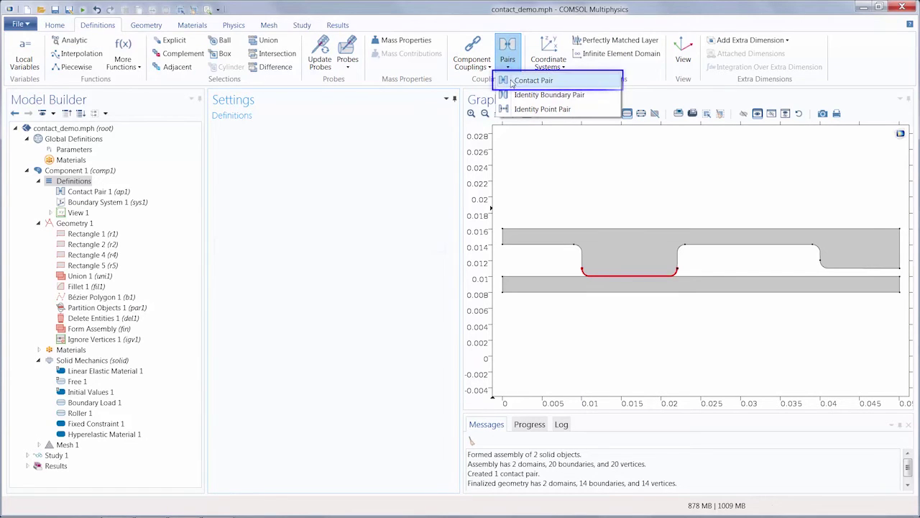
left_click(511, 79)
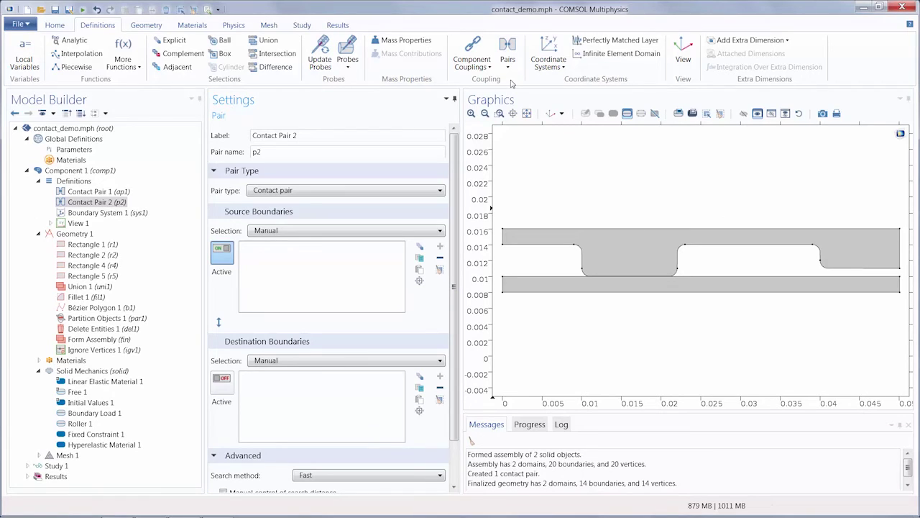
- Set boundary 3 as source and boundary 13 as destination of Contact Pair 2
left_click(537, 276)
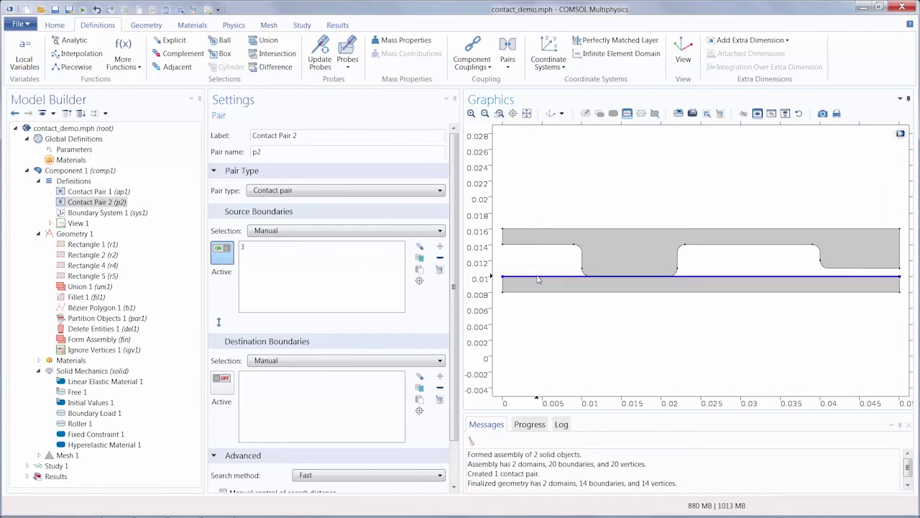
left_click(229, 385)
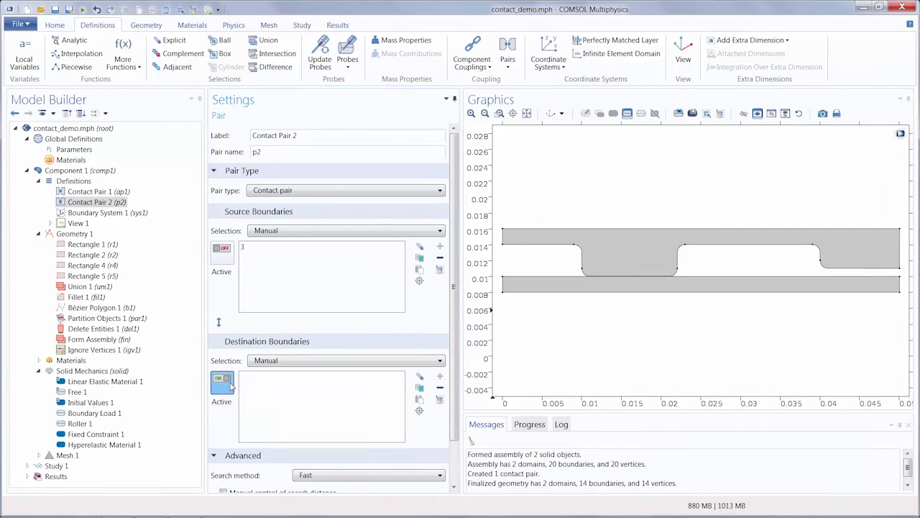
left_click(837, 270)
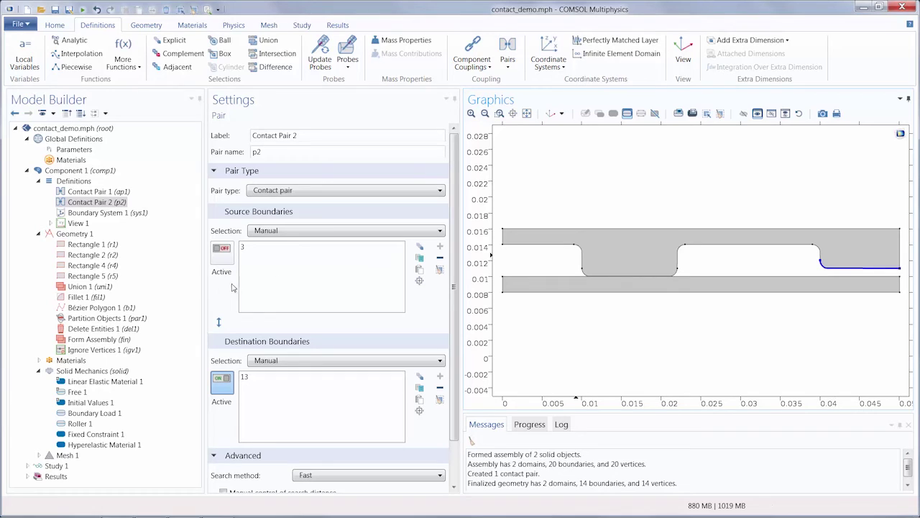
- Add a Contact condition to Solid Mechanics from the Physics Pairs menu and expand Contact 1
left_click(237, 25)
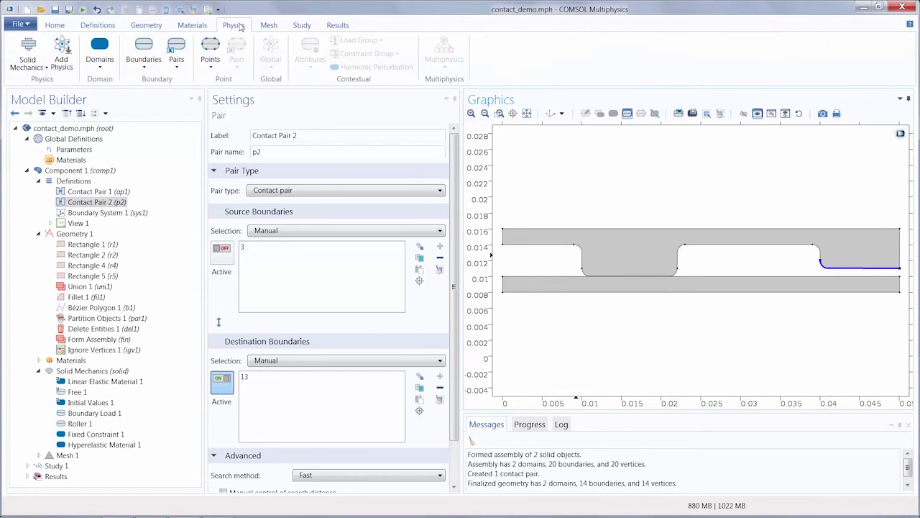
left_click(178, 63)
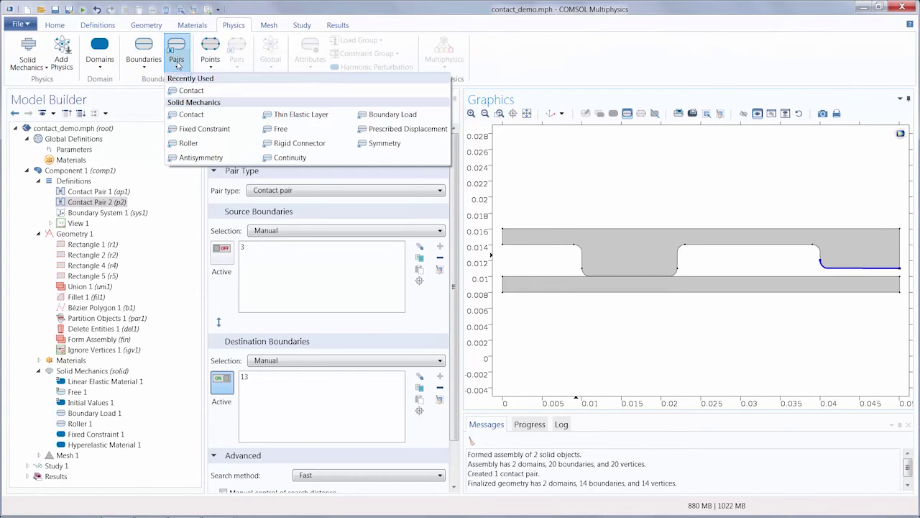
left_click(210, 116)
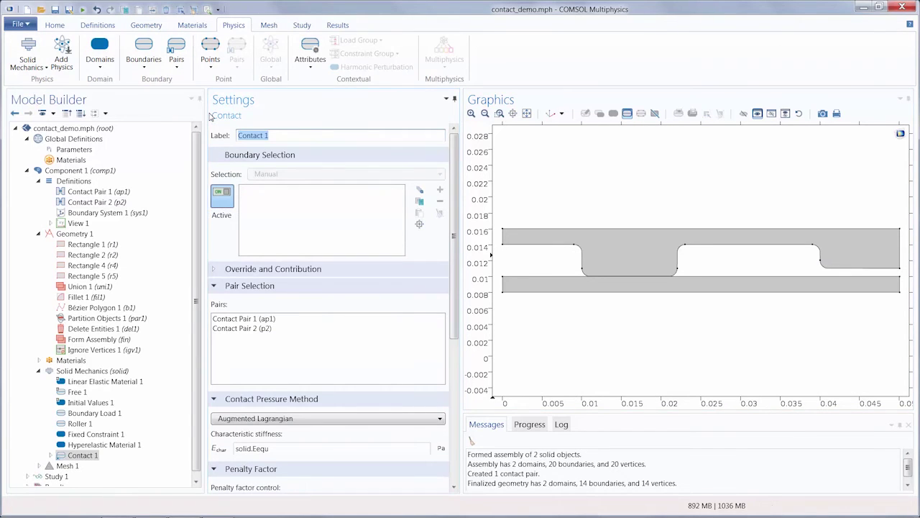
scroll(200, 147, "down", 1)
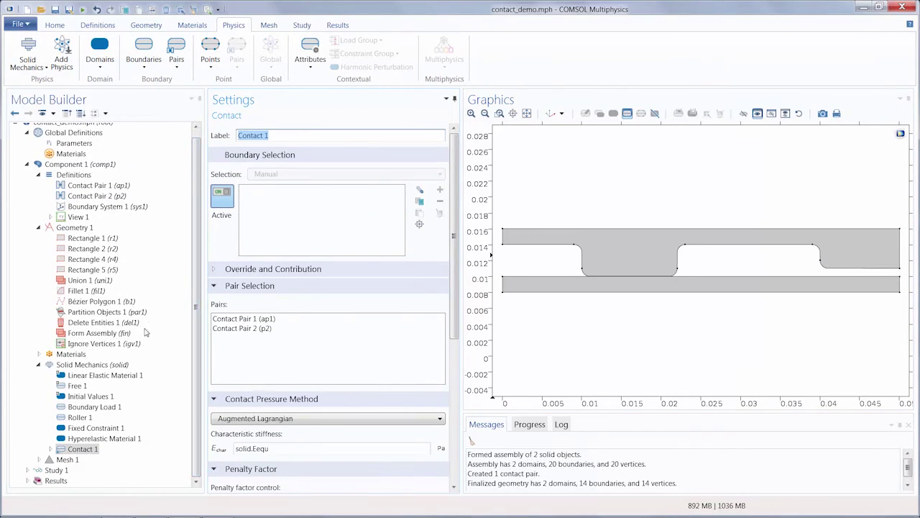
left_click(91, 449)
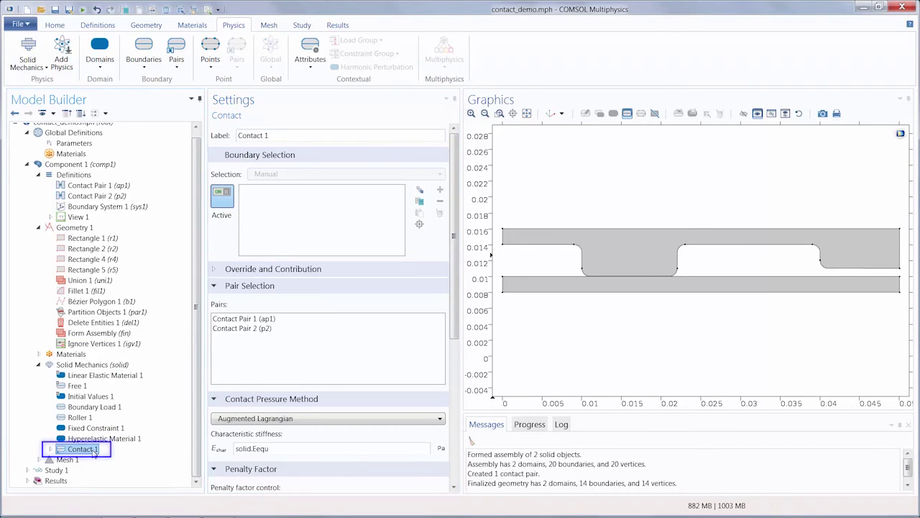
left_click(50, 448)
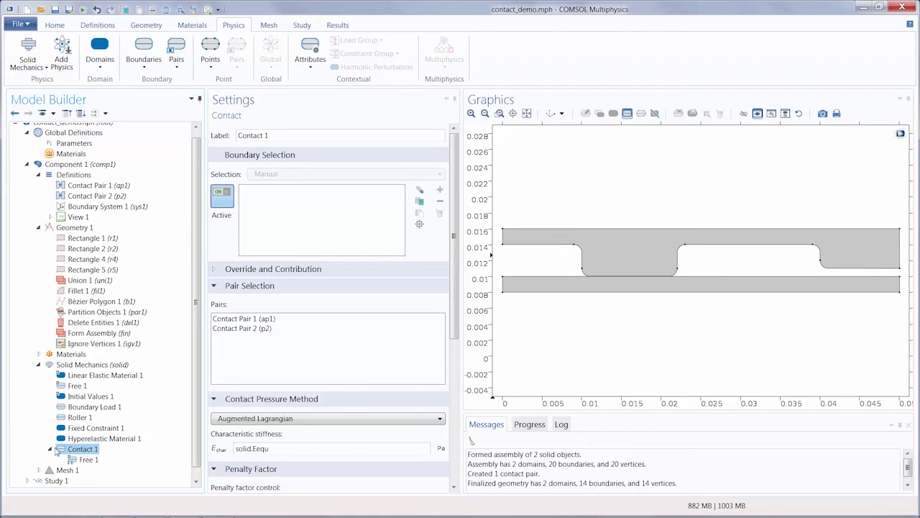
- Apply Contact 1 to Contact Pair 1 and 2 with the Penalty contact pressure method
left_click(261, 319)
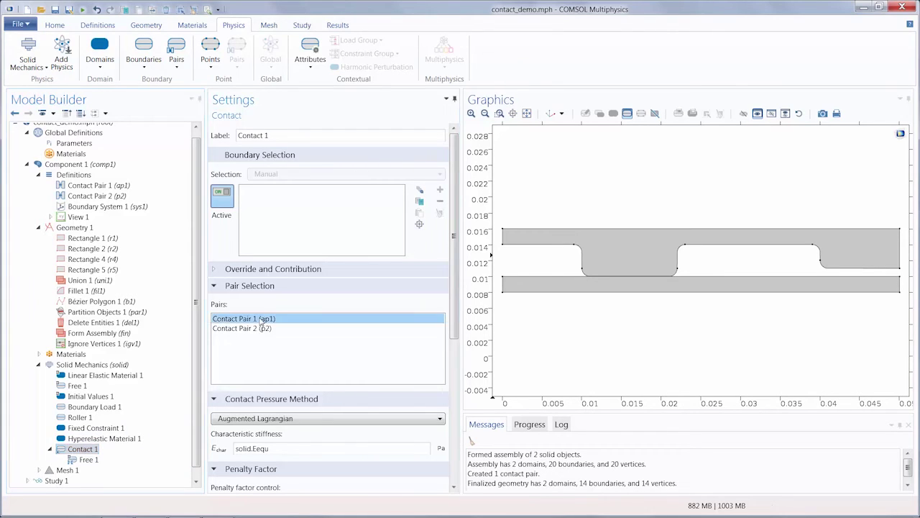
left_click(262, 328, "ctrl")
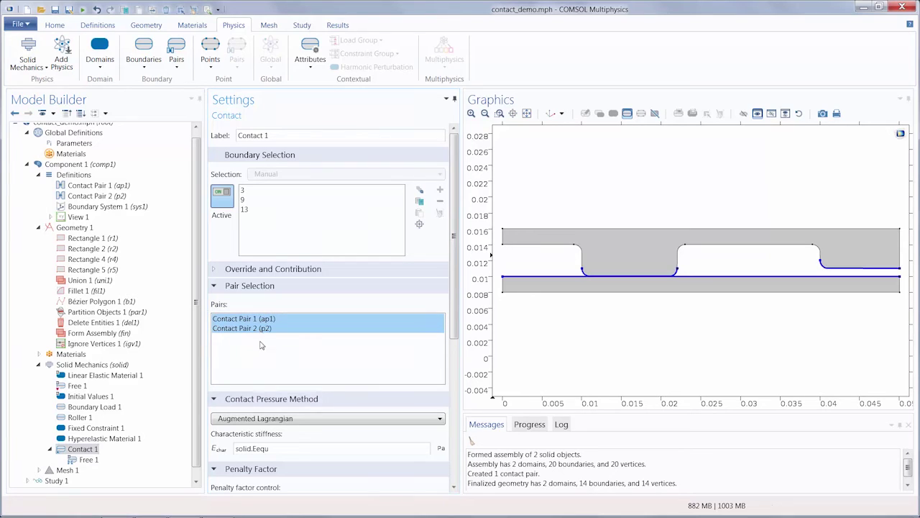
left_click(250, 418)
left_click(244, 440)
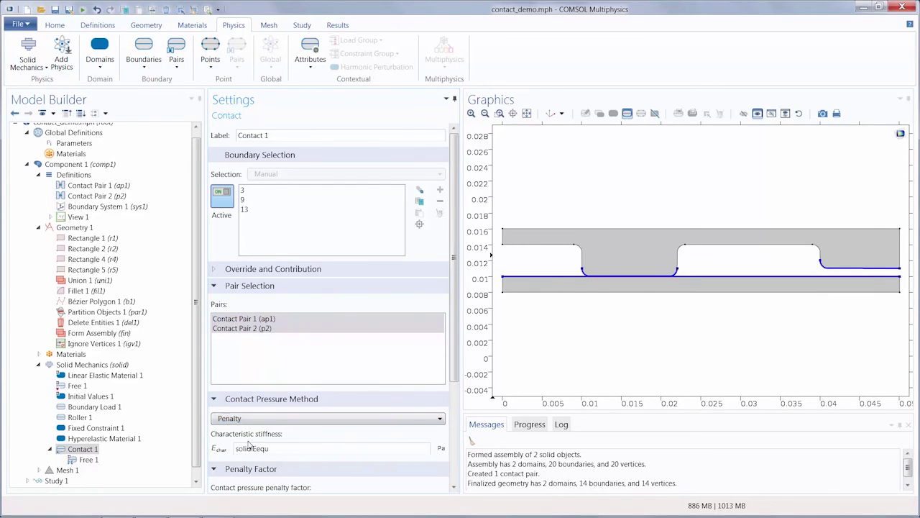
- Play Animation 1 of the von Mises stress from P(1)=100 through P(30)=3000
scroll(453, 407, "down", 3)
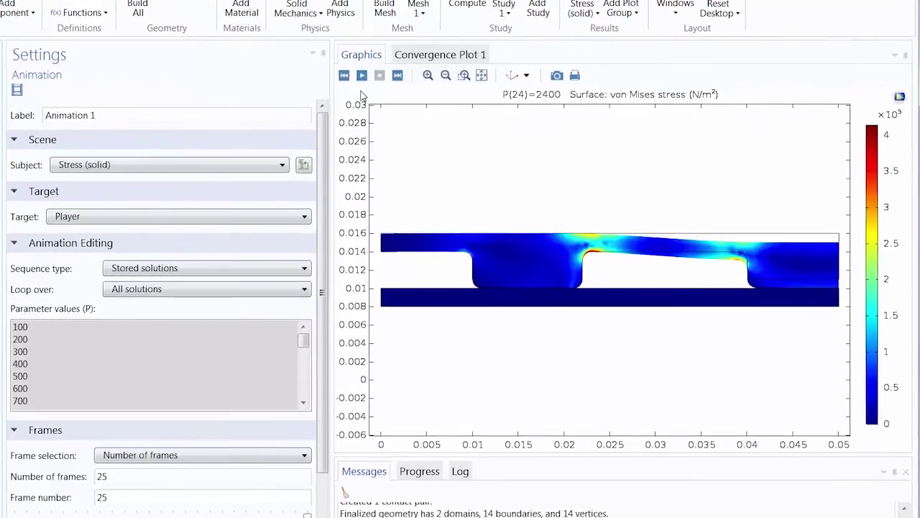
left_click(361, 74)
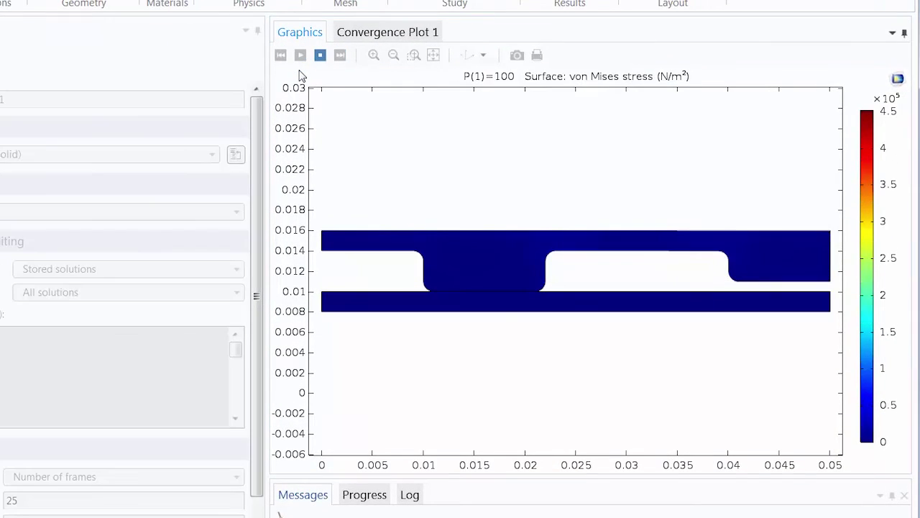